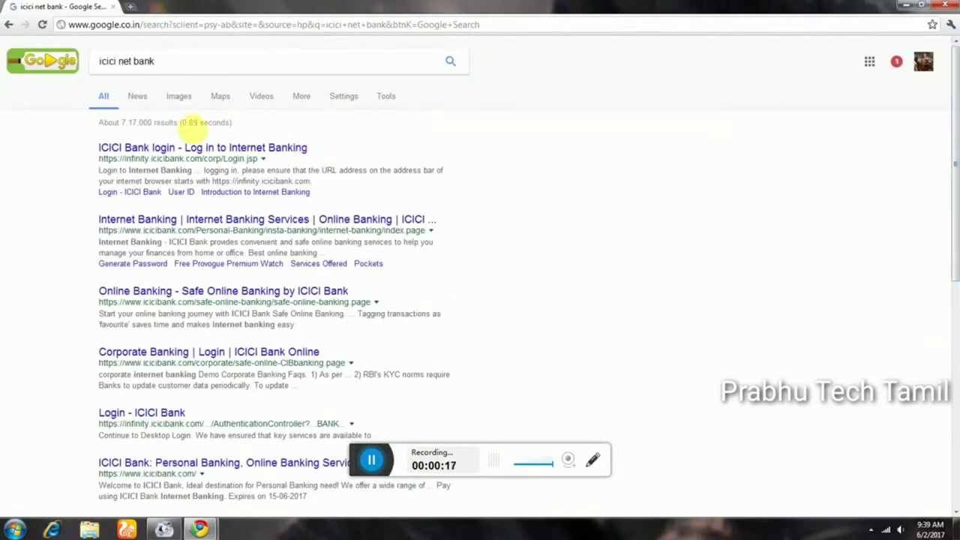
# Step: Open the ICICI Bank Internet Banking login page and log in with the user ID and password, starting in Bank Account
pyautogui.click(134, 148)
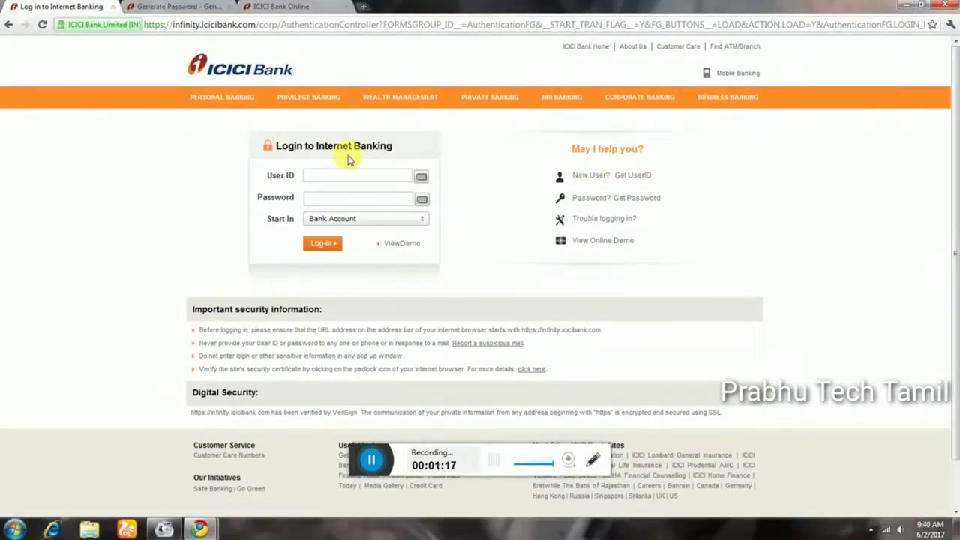
pyautogui.click(353, 177)
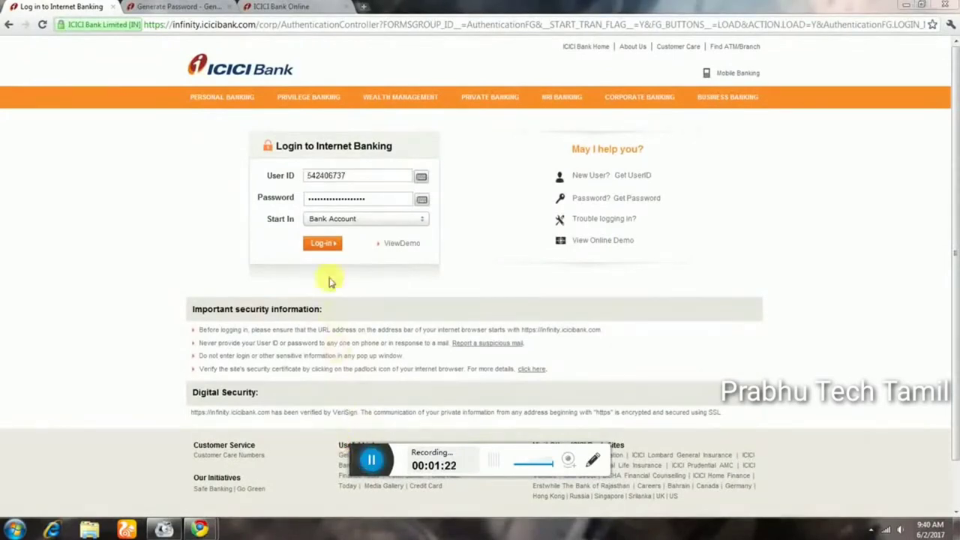
pyautogui.click(324, 242)
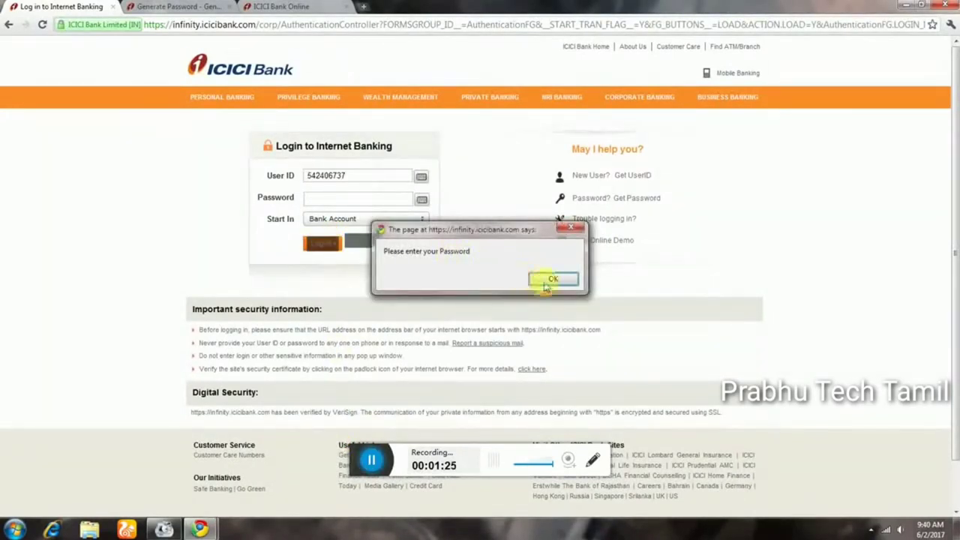
pyautogui.click(551, 279)
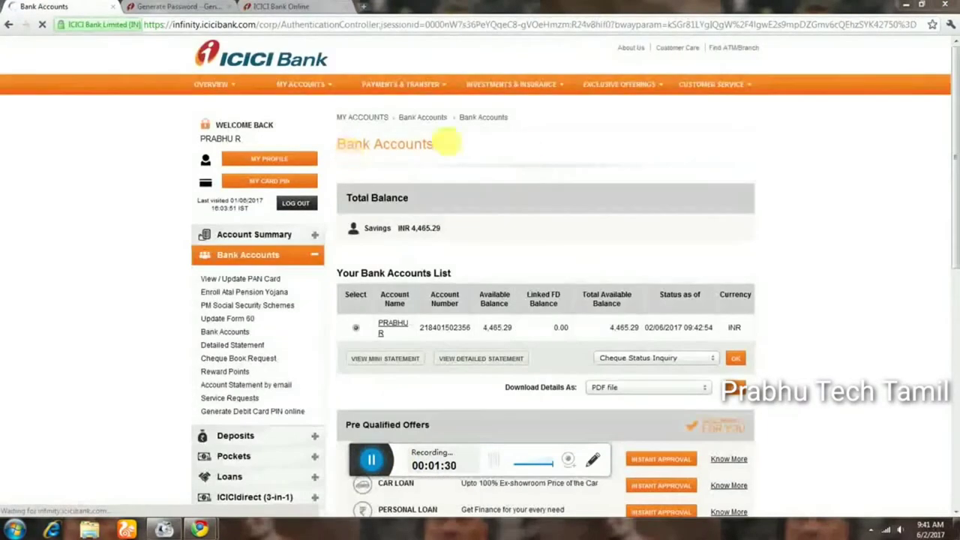
# Step: Open Funds Transfer and start adding a payee for an account in another bank through NEFT, RTGS or IMPS with IFSC code
pyautogui.moveTo(954, 154); pyautogui.dragTo(955, 311)
pyautogui.scroll(-2, 875, 283)
pyautogui.click(207, 312)
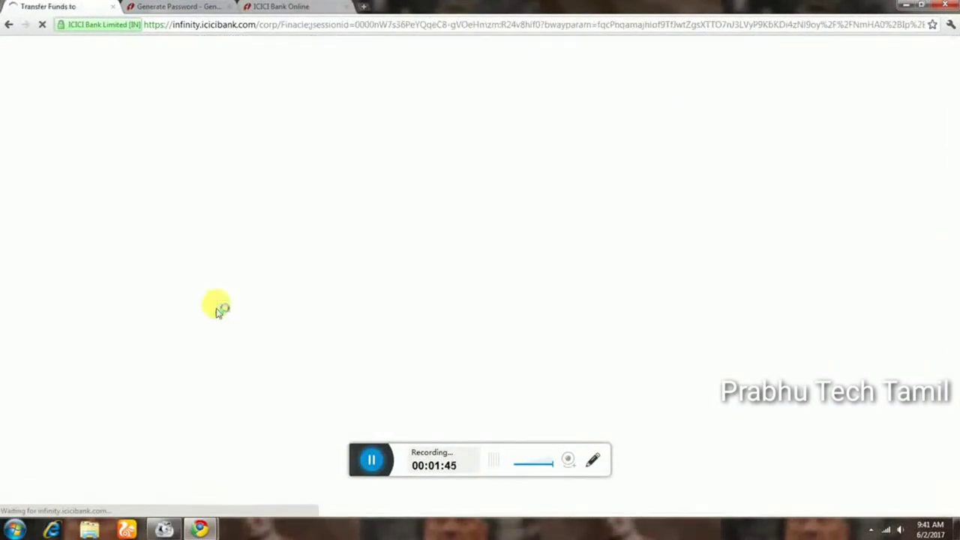
pyautogui.moveTo(953, 180); pyautogui.dragTo(953, 361)
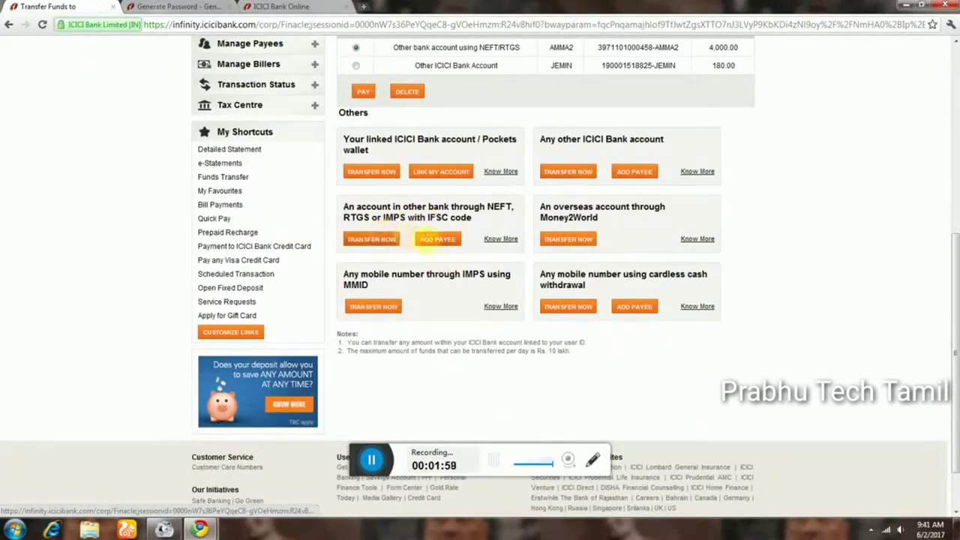
pyautogui.click(443, 240)
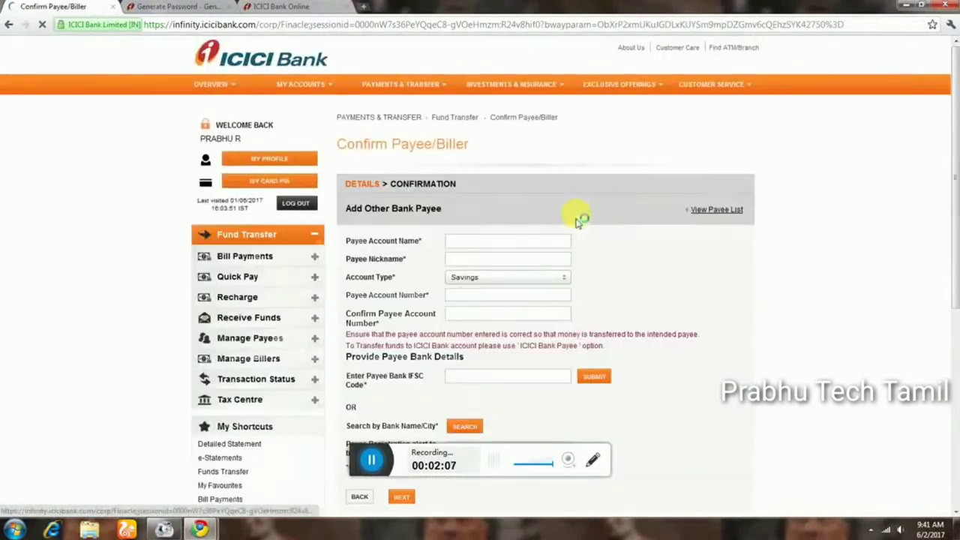
# Step: Fill in the payee's name, nickname, Savings account type and account number, and submit the payee bank IFSC code CNRB0003971
pyautogui.moveTo(954, 186); pyautogui.dragTo(955, 248)
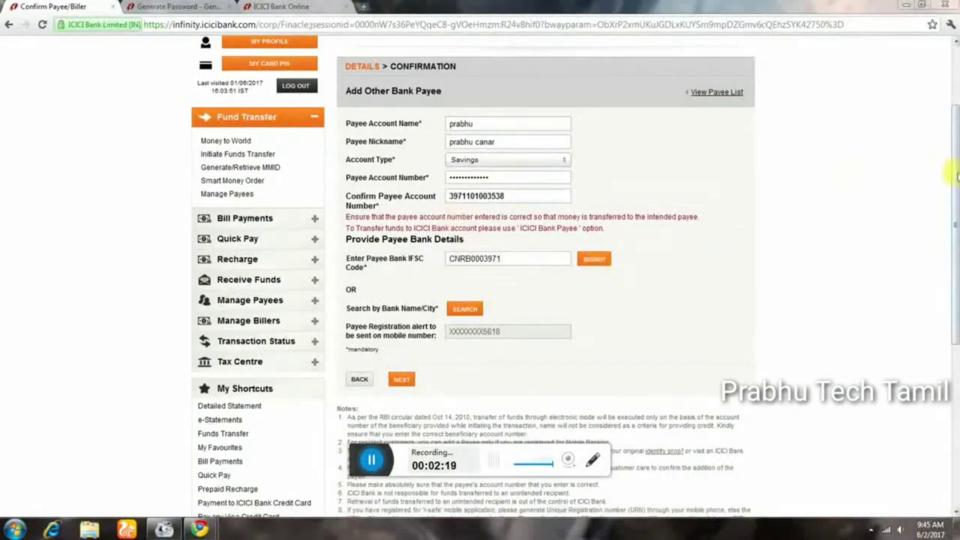
pyautogui.moveTo(958, 176); pyautogui.dragTo(958, 161)
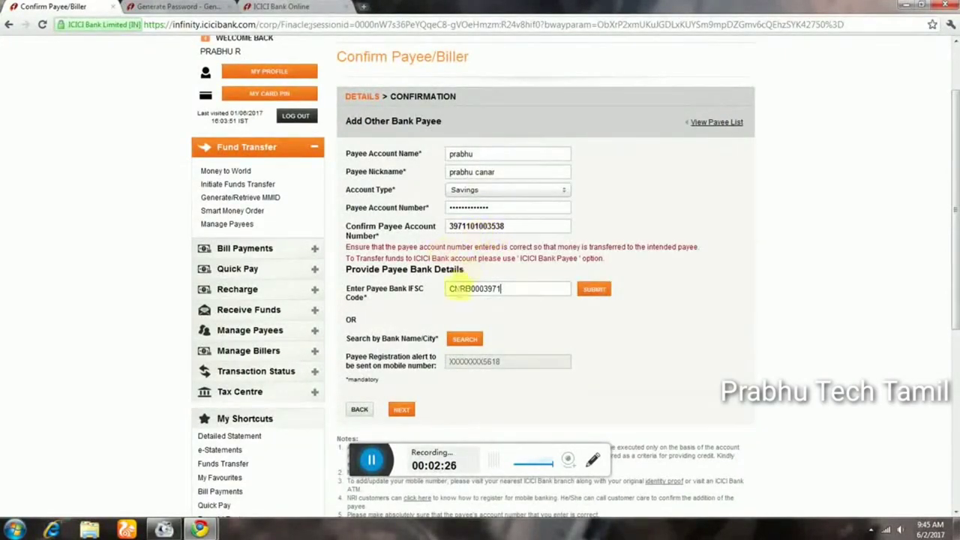
pyautogui.click(595, 289)
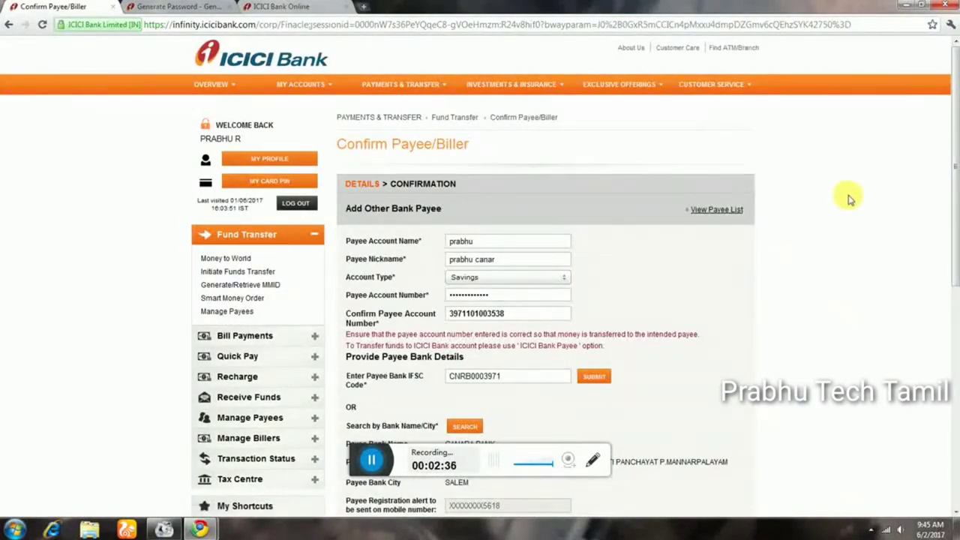
# Step: Proceed with the payee details, replace the nickname with one without spaces, and submit the payee registration
pyautogui.scroll(-1, 954, 180)
pyautogui.moveTo(955, 180); pyautogui.dragTo(955, 223)
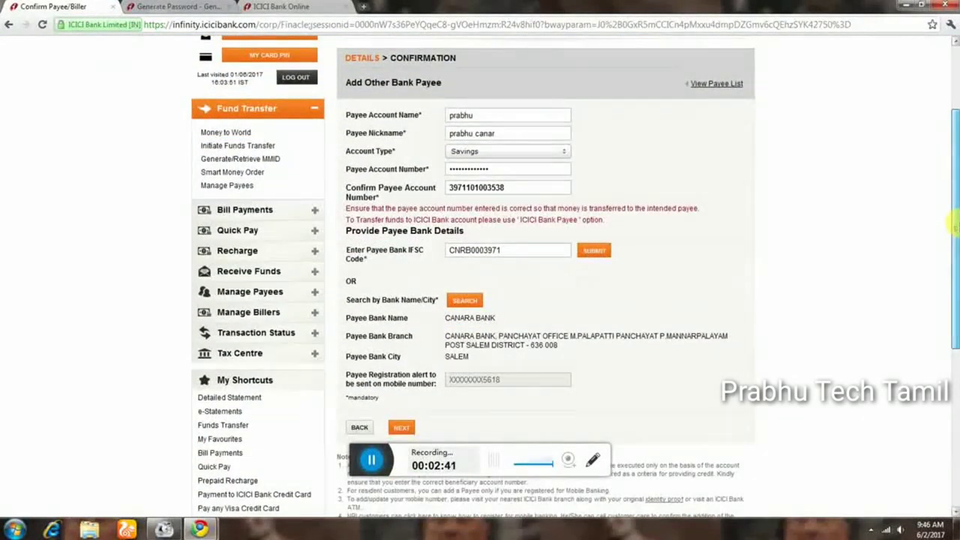
pyautogui.moveTo(955, 224); pyautogui.dragTo(955, 242)
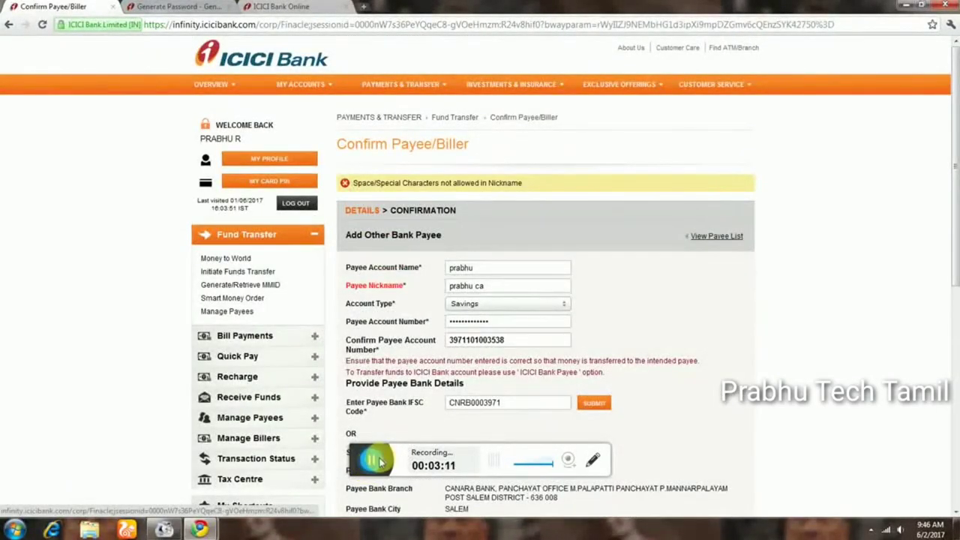
pyautogui.scroll(-3, 953, 244)
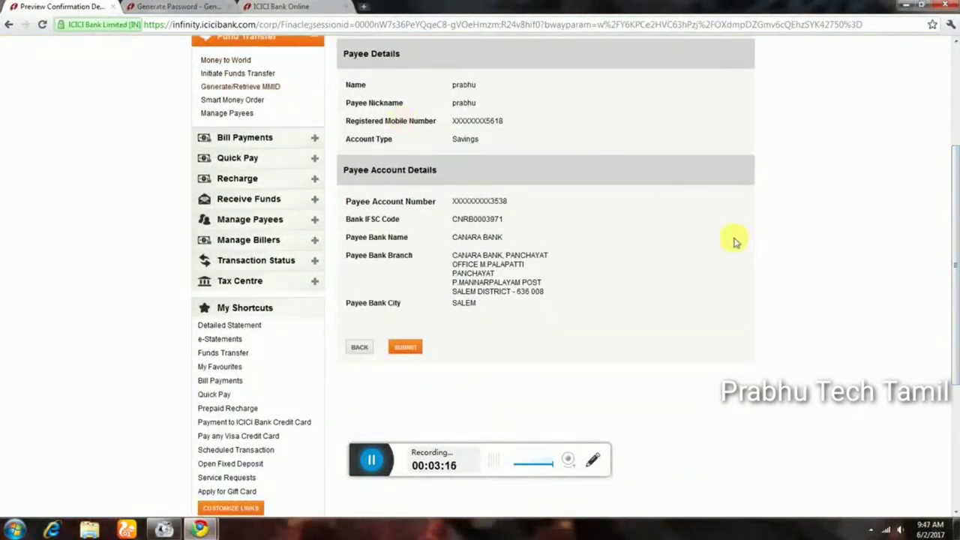
pyautogui.moveTo(956, 268)
pyautogui.mouseDown()
pyautogui.moveTo(953, 323)
pyautogui.moveTo(953, 214)
pyautogui.moveTo(953, 278)
pyautogui.mouseUp()
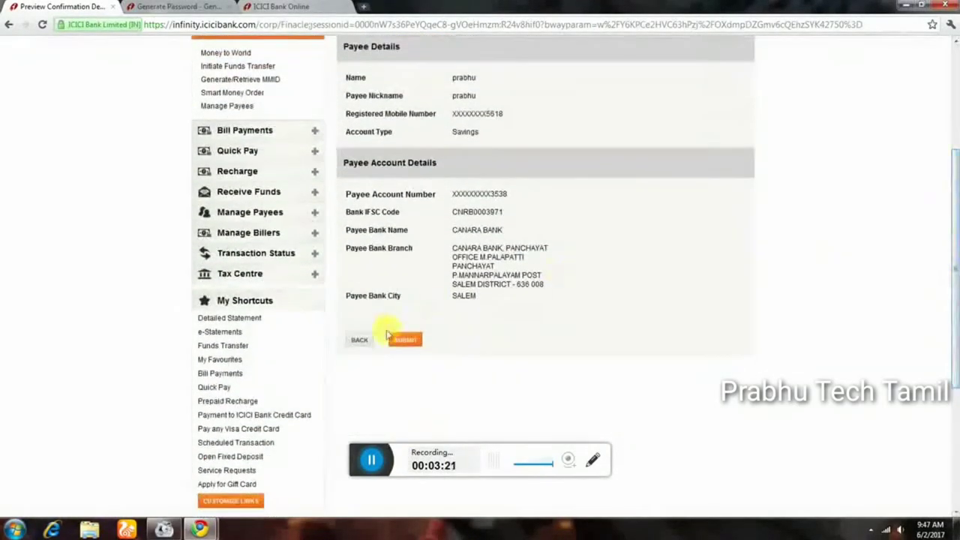
pyautogui.click(400, 340)
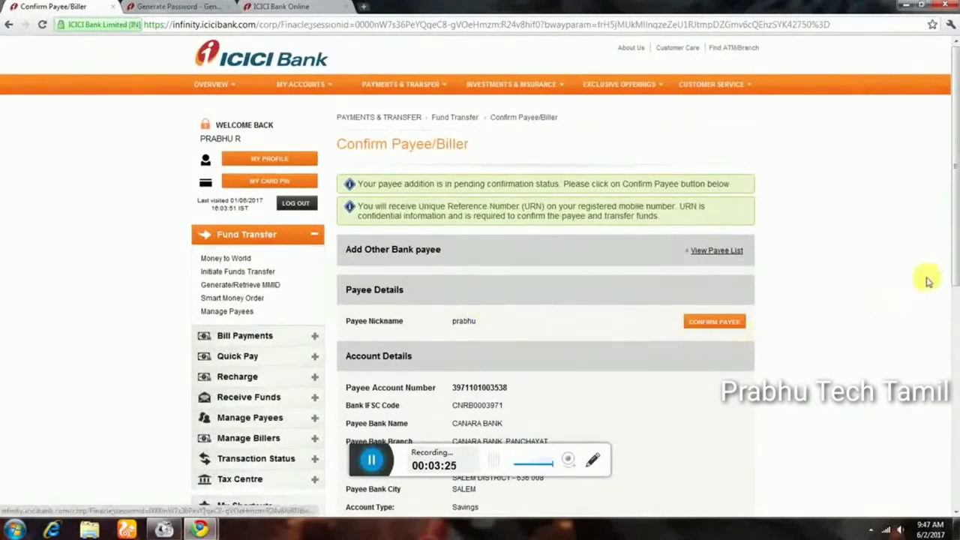
# Step: Confirm the pending payee with the Unique Reference Number and request the confirmation details as a PDF file
pyautogui.moveTo(953, 247); pyautogui.dragTo(953, 315)
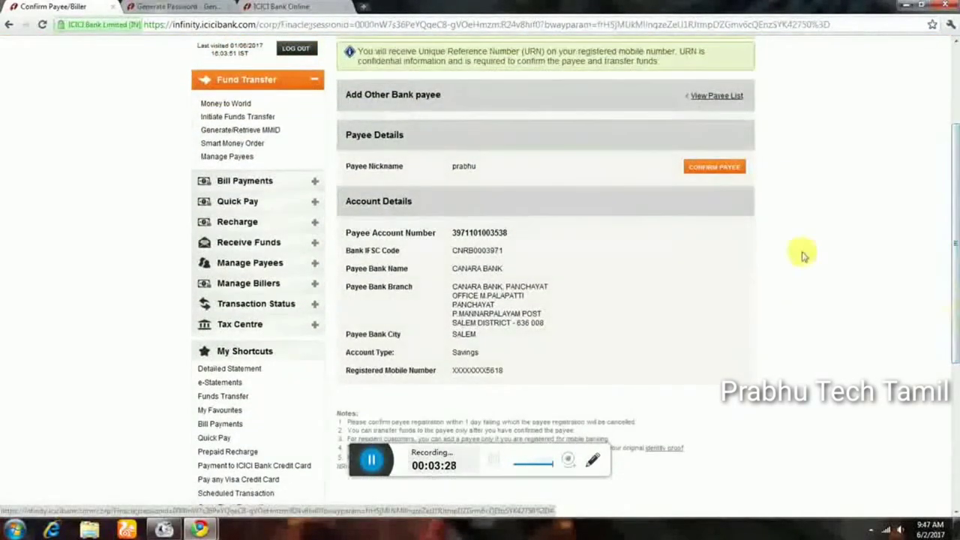
pyautogui.click(705, 174)
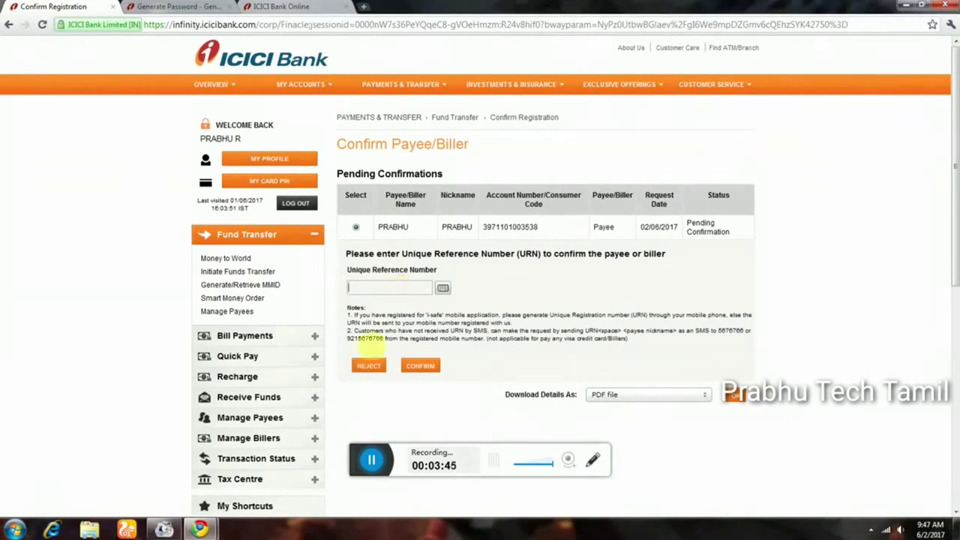
pyautogui.click(371, 459)
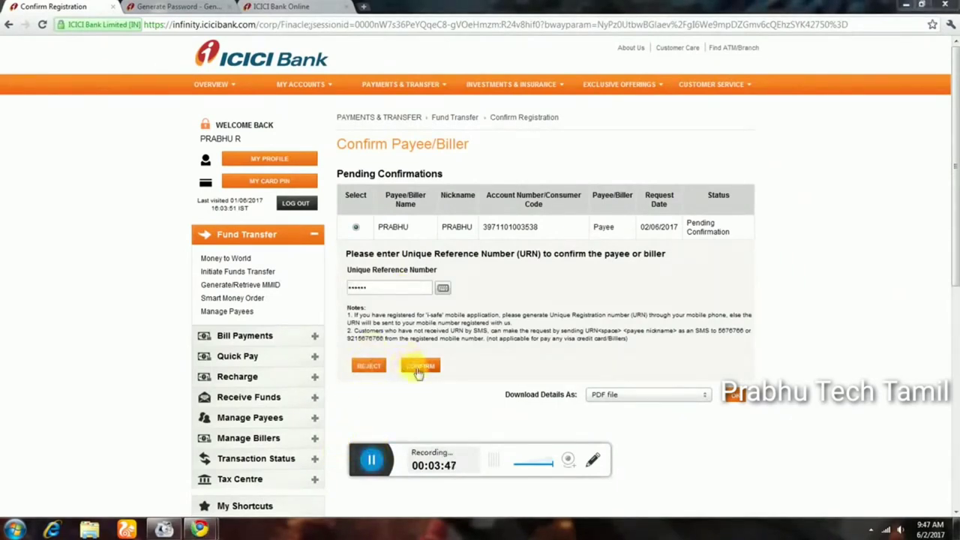
pyautogui.click(419, 367)
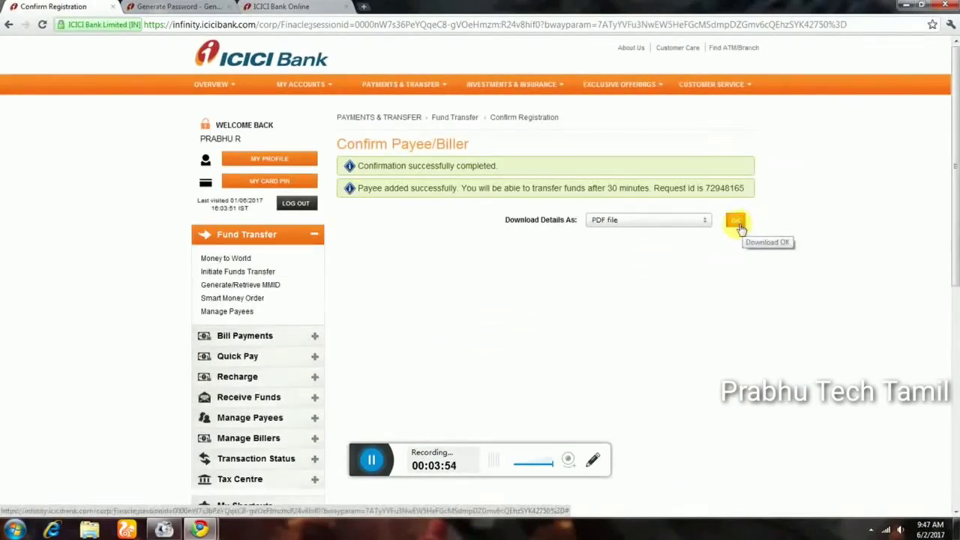
pyautogui.click(737, 222)
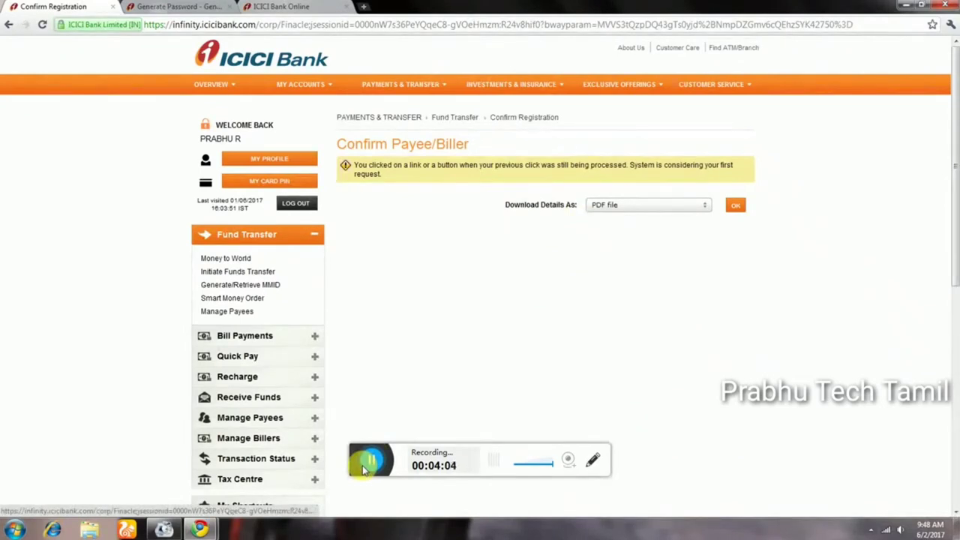
# Step: Return to Funds Transfer and start a transfer to an account in another bank through NEFT, RTGS or IMPS
pyautogui.scroll(-4, 368, 465)
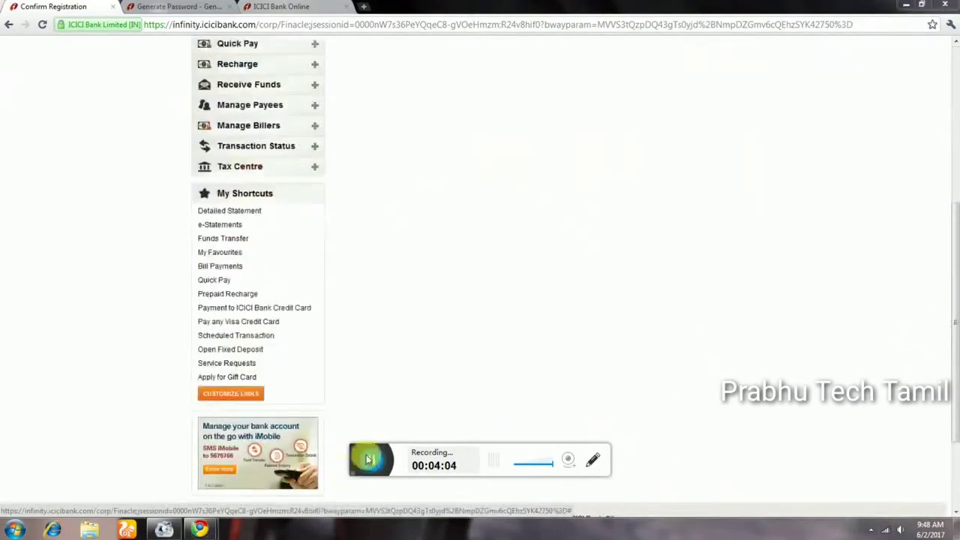
pyautogui.click(231, 239)
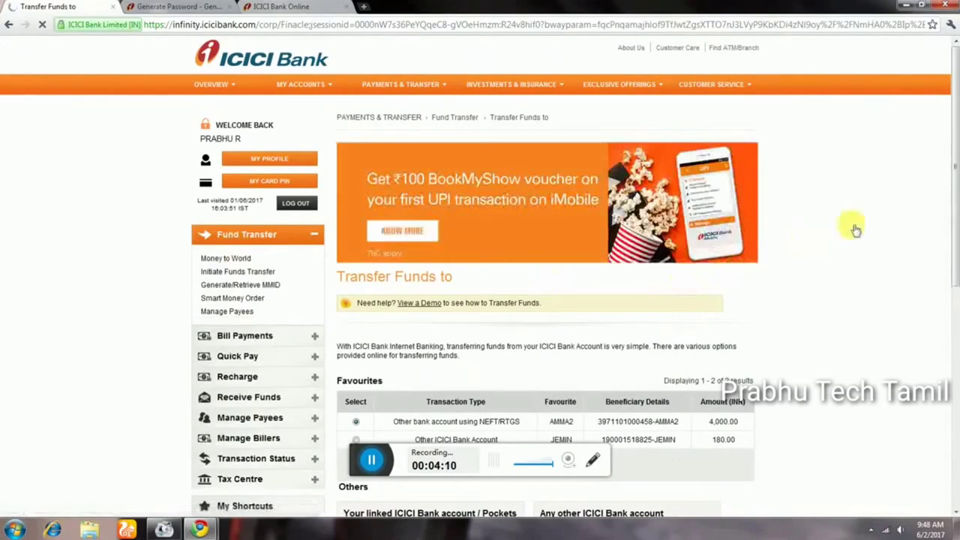
pyautogui.moveTo(953, 202); pyautogui.dragTo(955, 316)
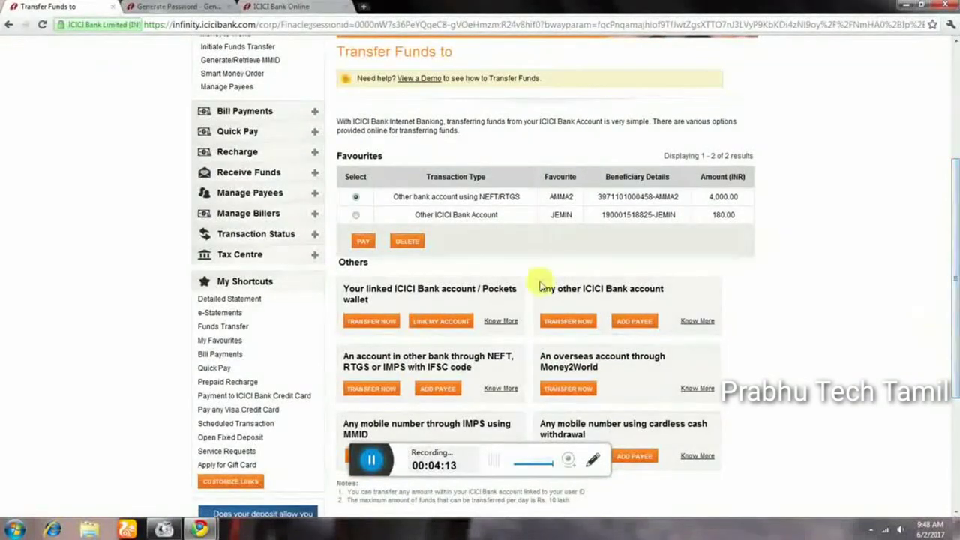
pyautogui.click(369, 396)
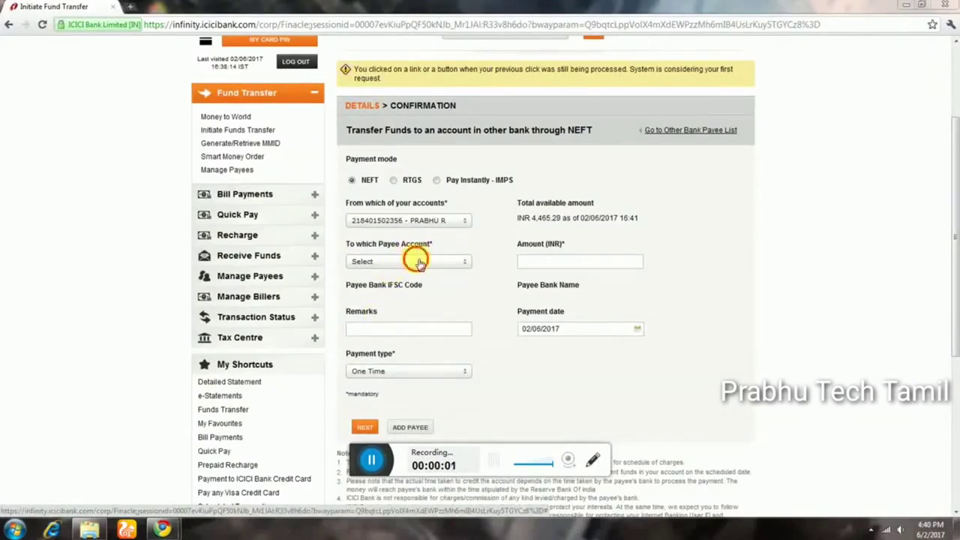
# Step: Select the newly added payee account for the NEFT transfer and enter the payee's name as the remark
pyautogui.click(420, 262)
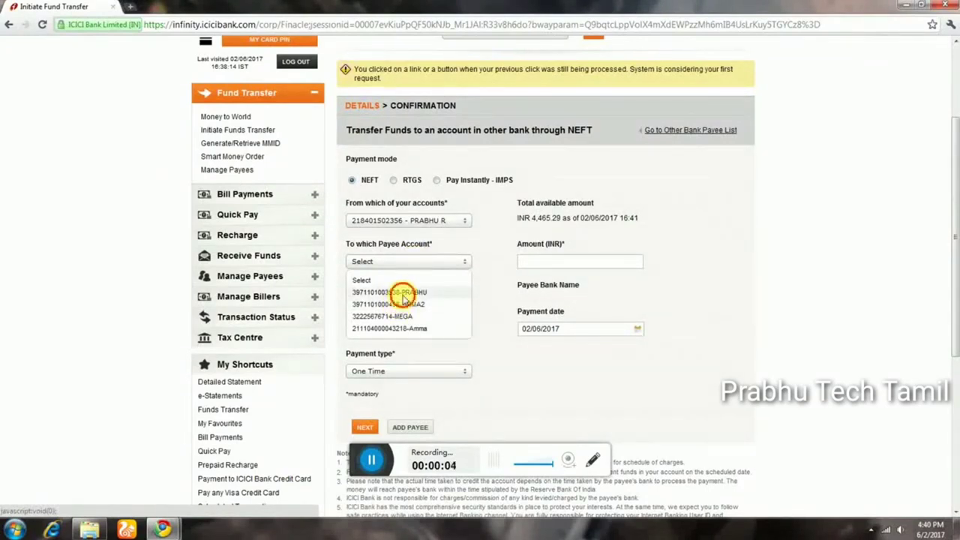
pyautogui.click(402, 293)
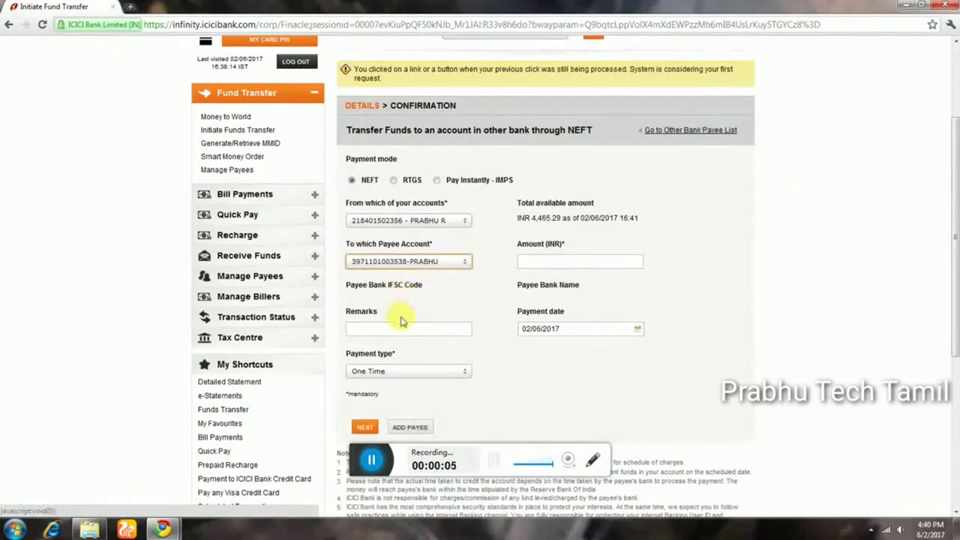
pyautogui.click(406, 339)
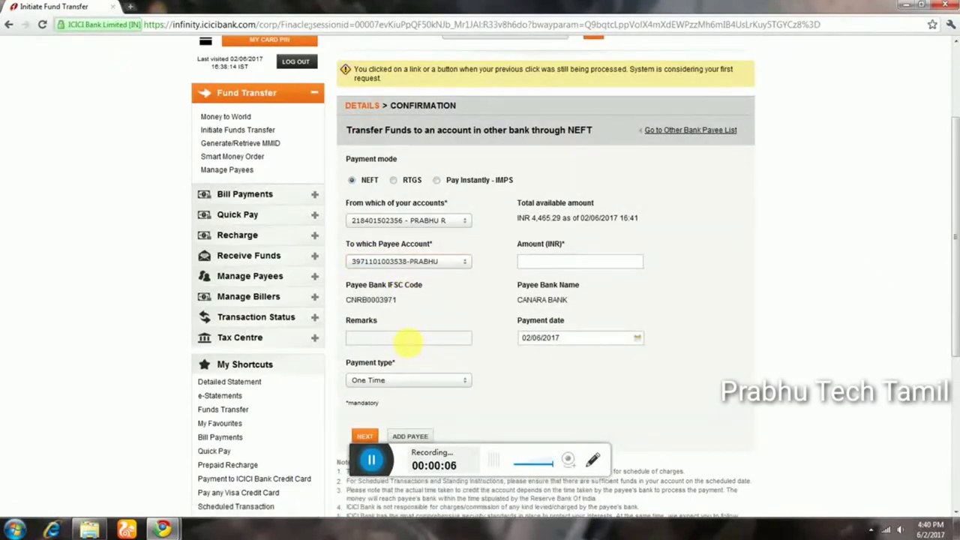
pyautogui.write('prabhu')
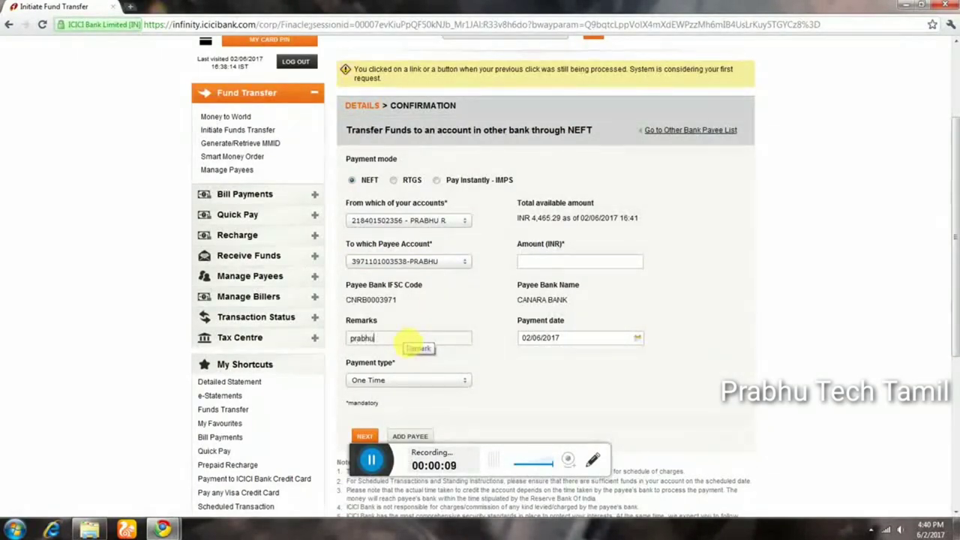
# Step: Set the transfer amount to INR 1000 and authorize the one-time payment with the requested debit card grid digits
pyautogui.click(591, 258)
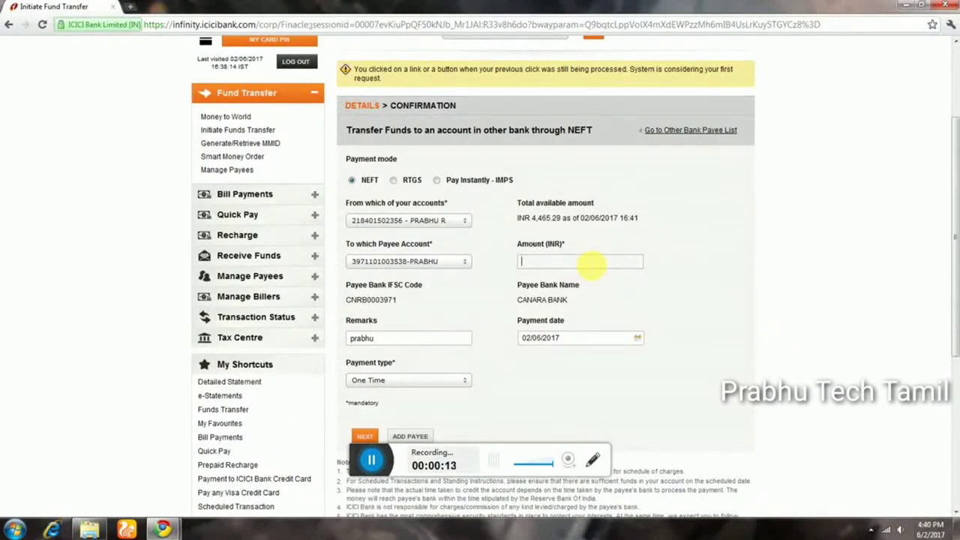
pyautogui.write('1')
pyautogui.write('000')
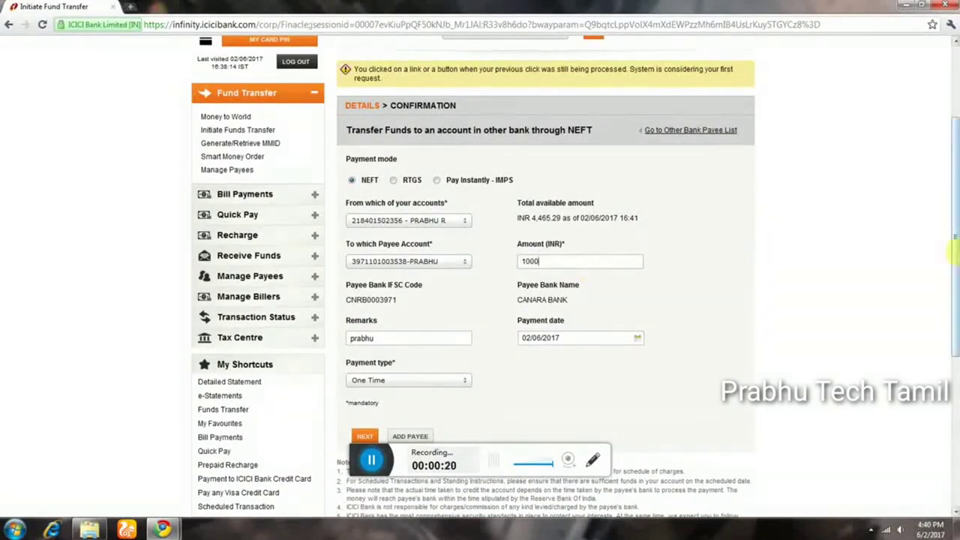
pyautogui.moveTo(955, 253); pyautogui.dragTo(937, 330)
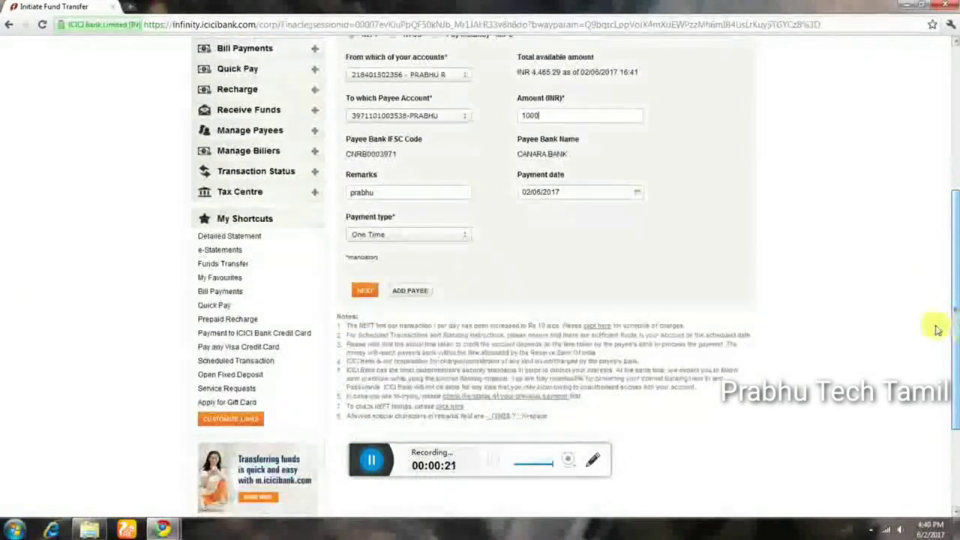
pyautogui.click(366, 292)
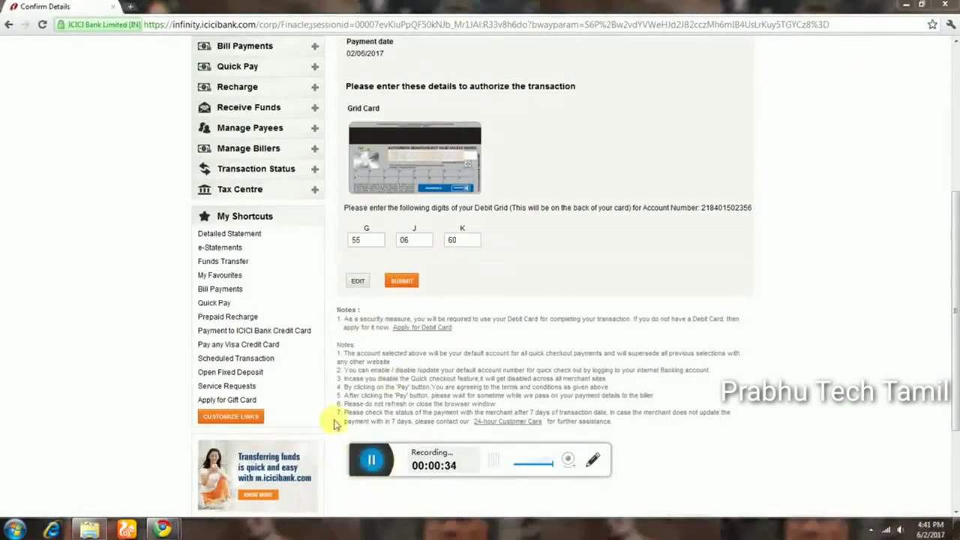
pyautogui.click(402, 283)
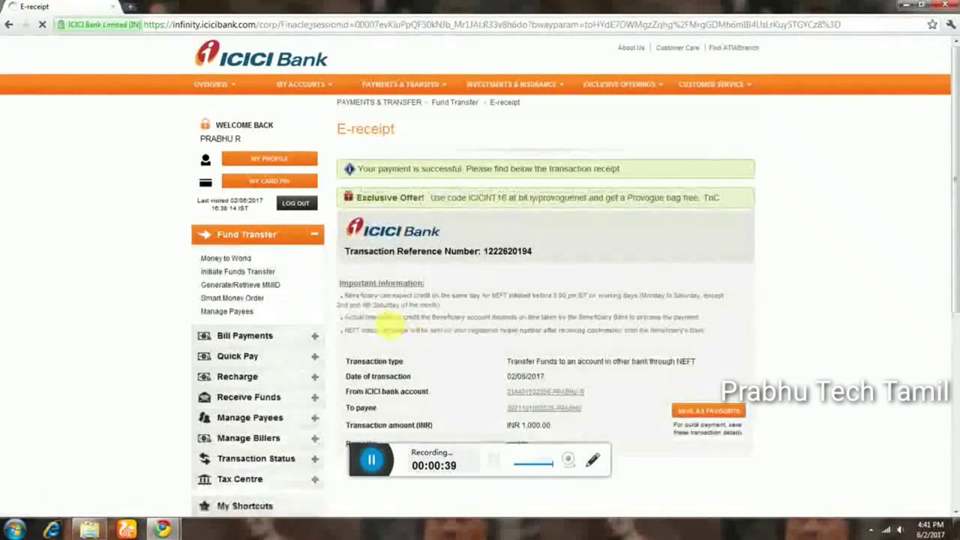
# Step: Download the transfer's e-receipt as a PDF file and save the transaction as a favourite under the payee's name
pyautogui.moveTo(953, 214); pyautogui.dragTo(957, 335)
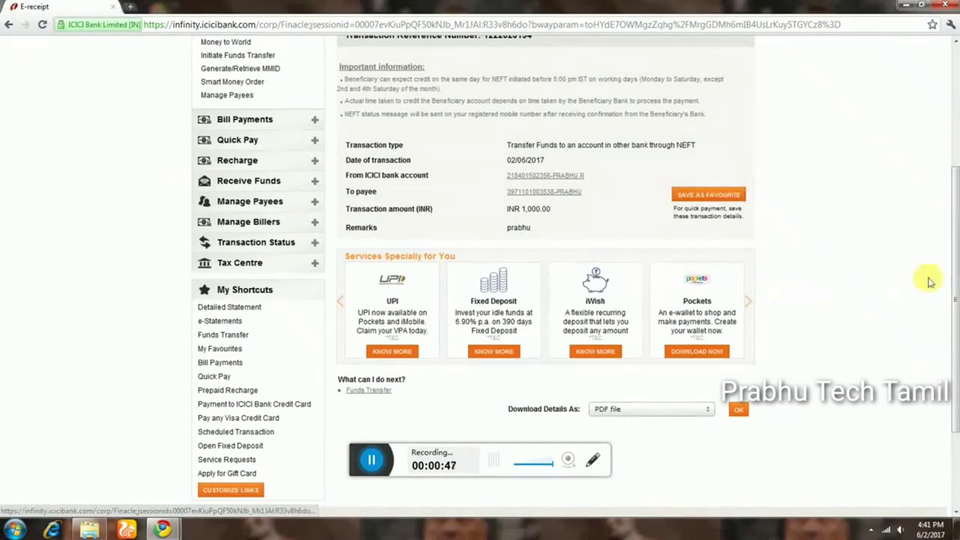
pyautogui.click(743, 409)
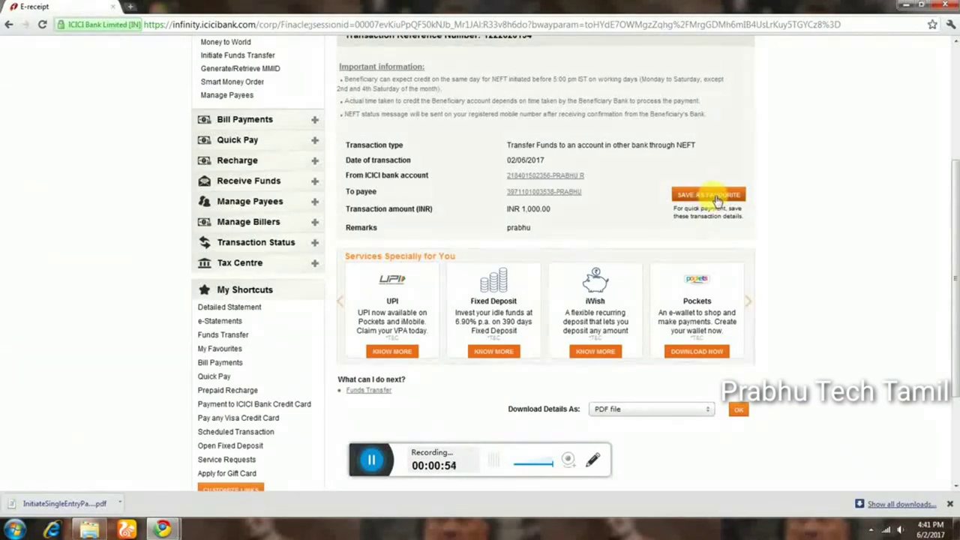
pyautogui.click(709, 196)
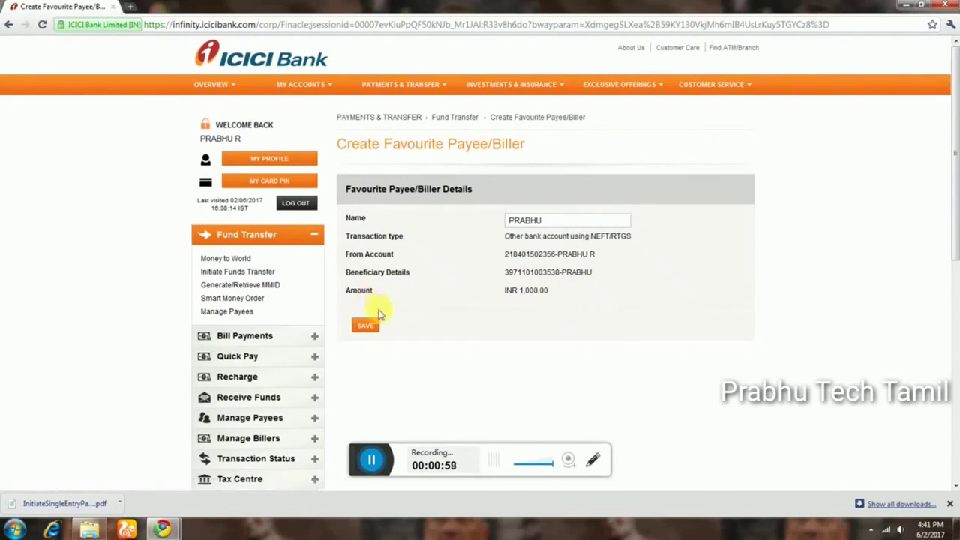
pyautogui.click(382, 328)
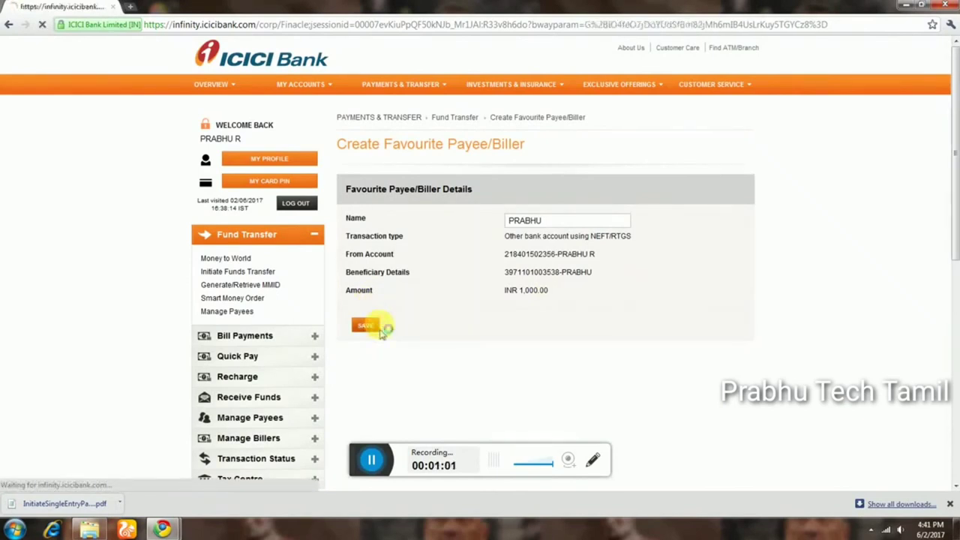